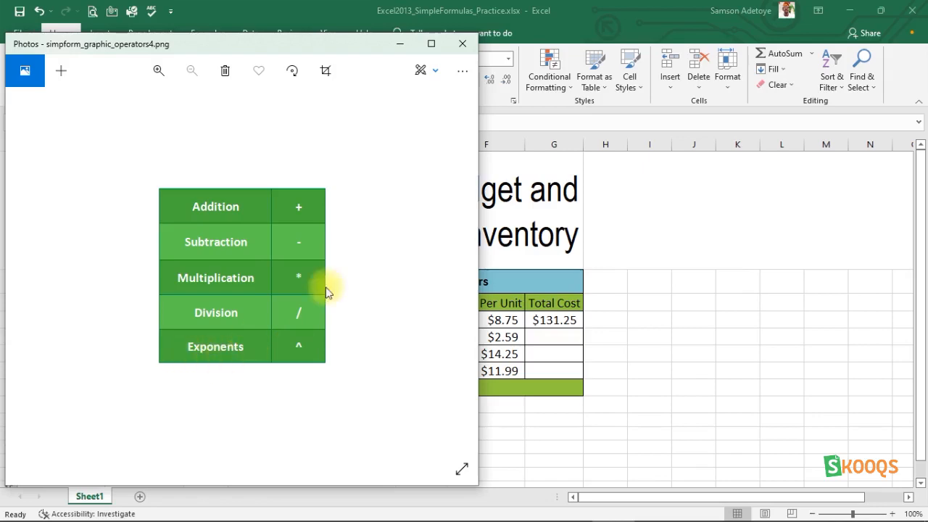
- Minimize the Photos window showing the operators image to bring the budget sheet into view
{"action": "left_click", "coordinate": [402, 45]}
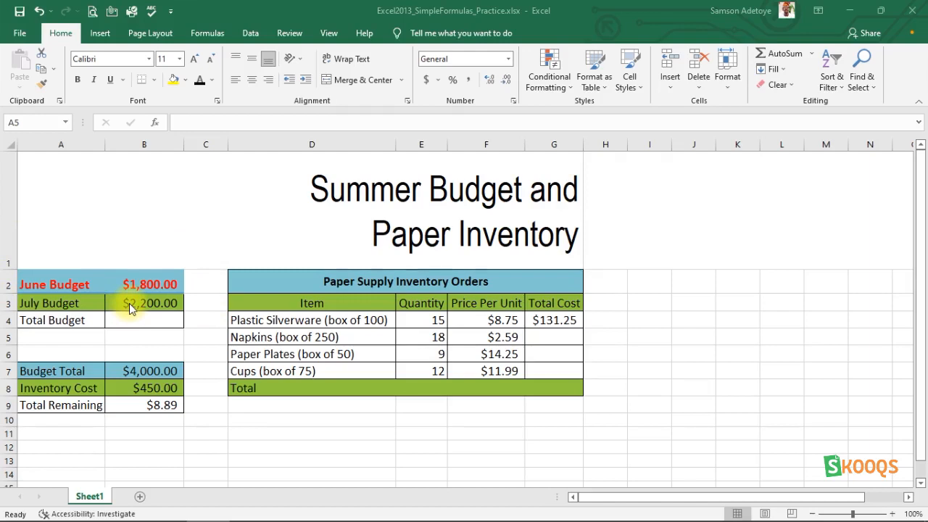
{"action": "left_click", "coordinate": [176, 285]}
{"action": "left_click_drag", "start_coordinate": [184, 294], "coordinate": [179, 322]}
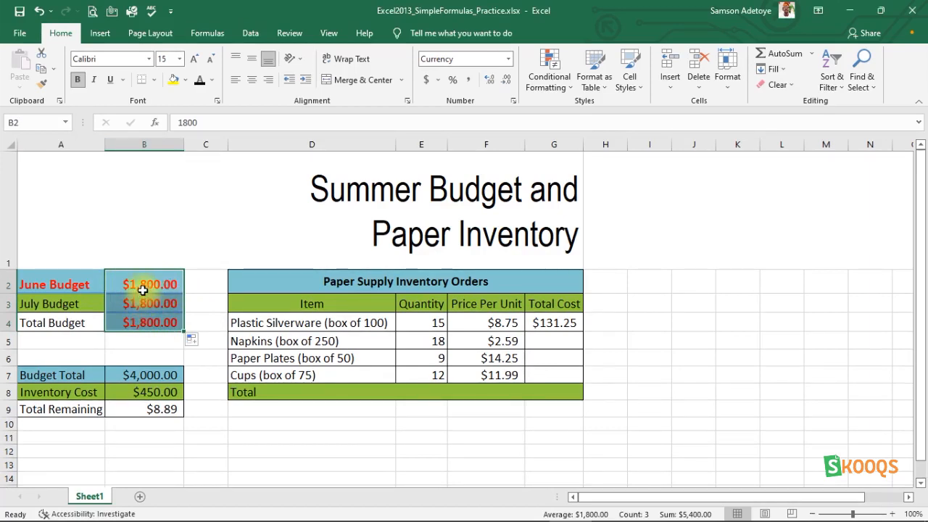
{"action": "key", "text": "ctrl+z"}
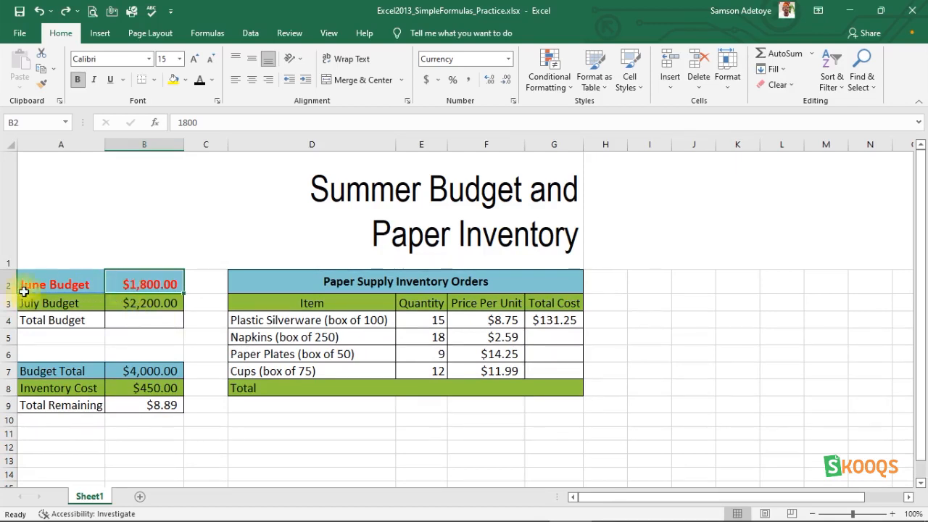
{"action": "left_click", "coordinate": [133, 320]}
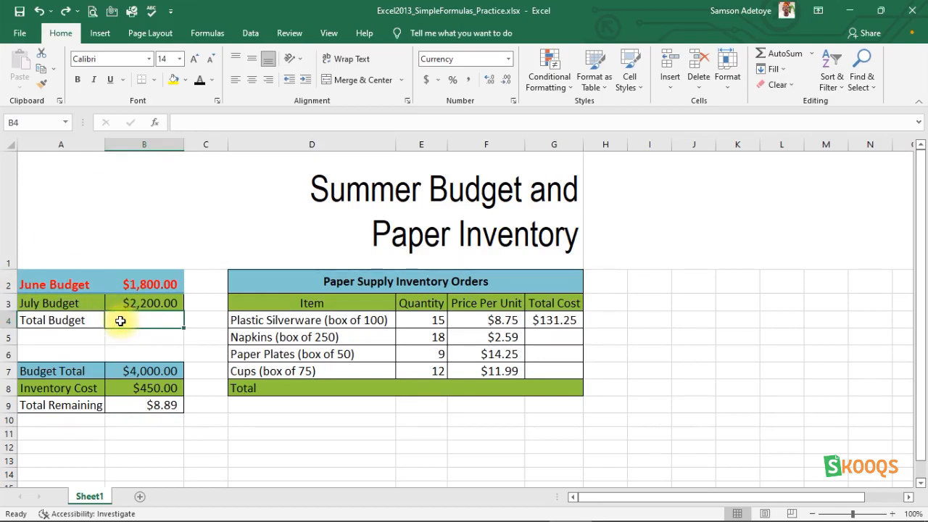
- Enter =B2+B3 in B4 to total the June and July budgets
{"action": "type", "text": "="}
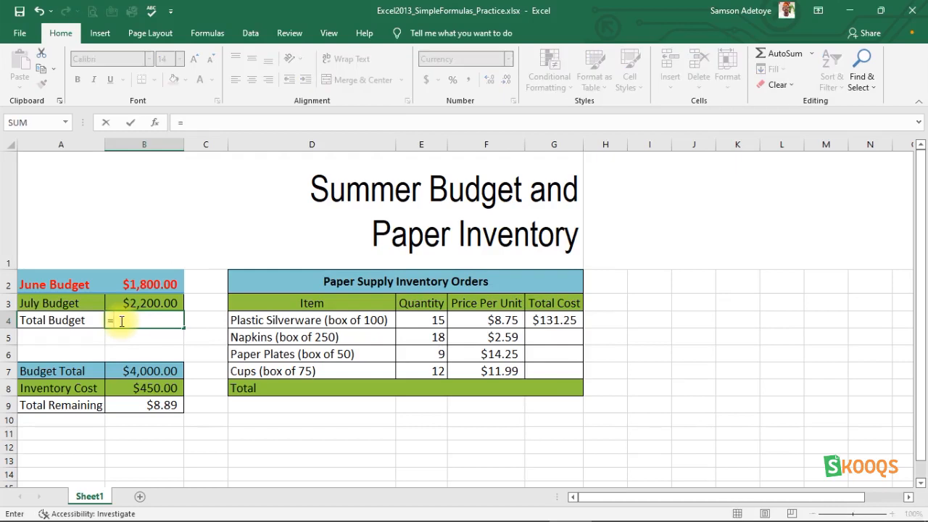
{"action": "type", "text": "B2"}
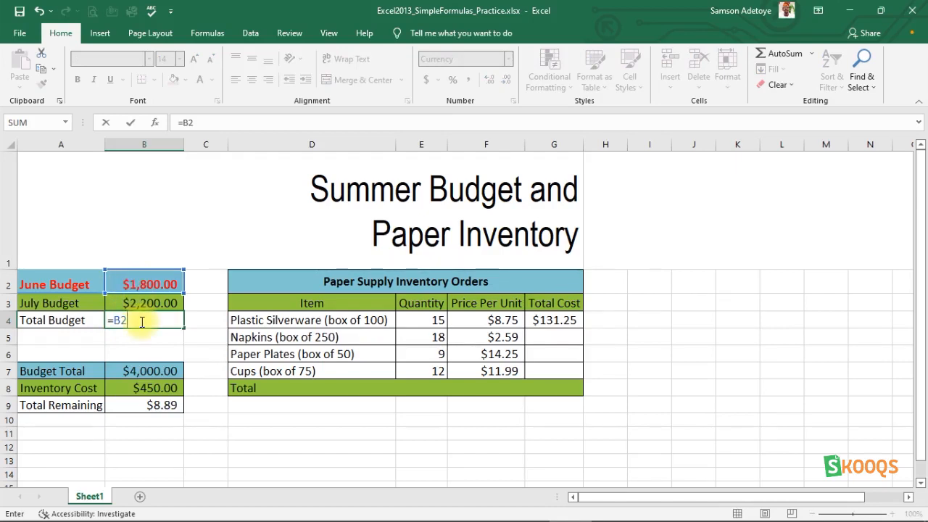
{"action": "type", "text": "+B"}
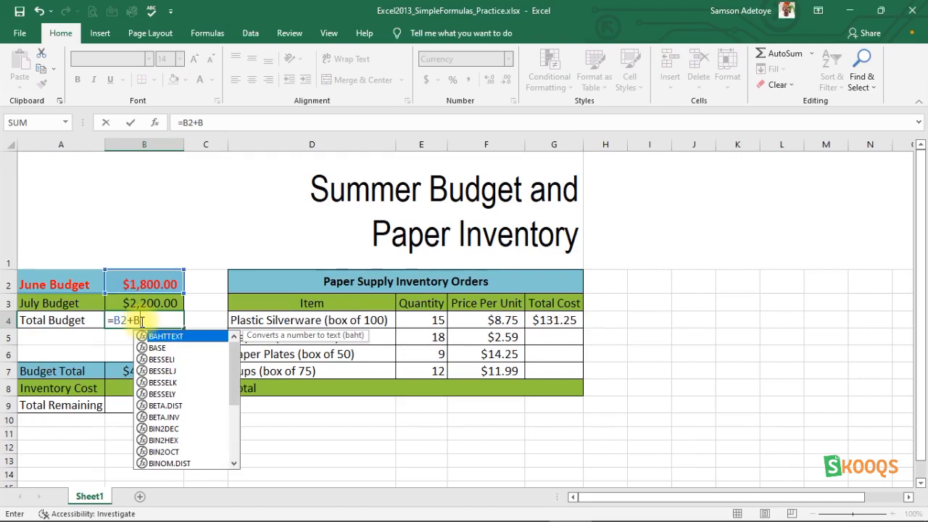
{"action": "type", "text": "3"}
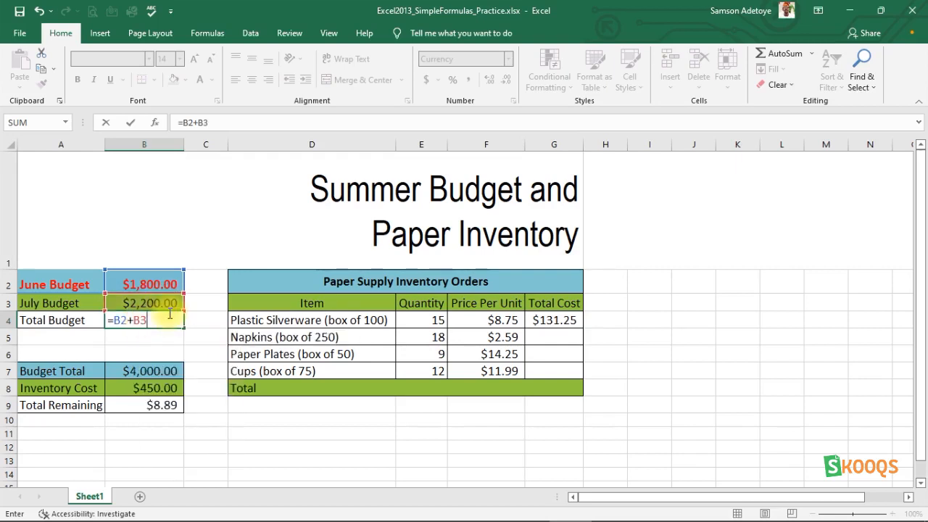
{"action": "key", "text": "Return"}
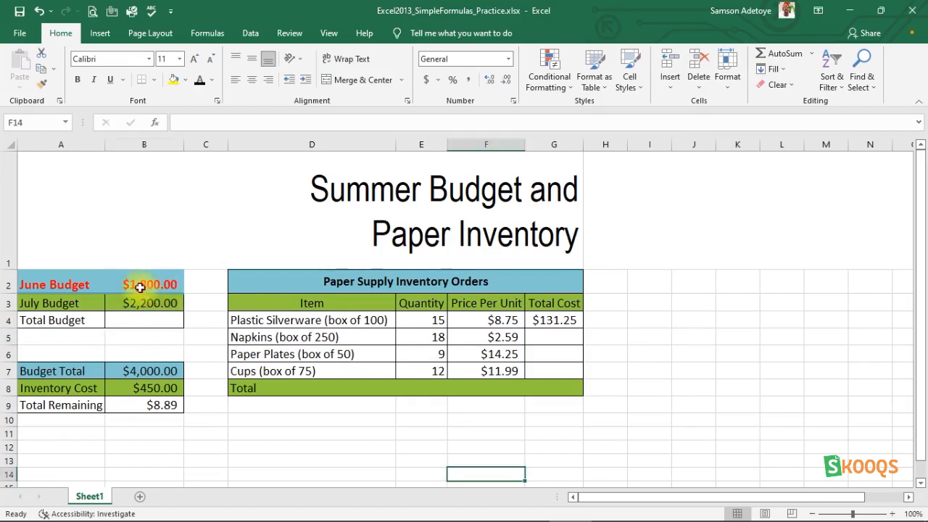
- Change the June Budget in B2 to 3000
{"action": "left_click", "coordinate": [140, 288]}
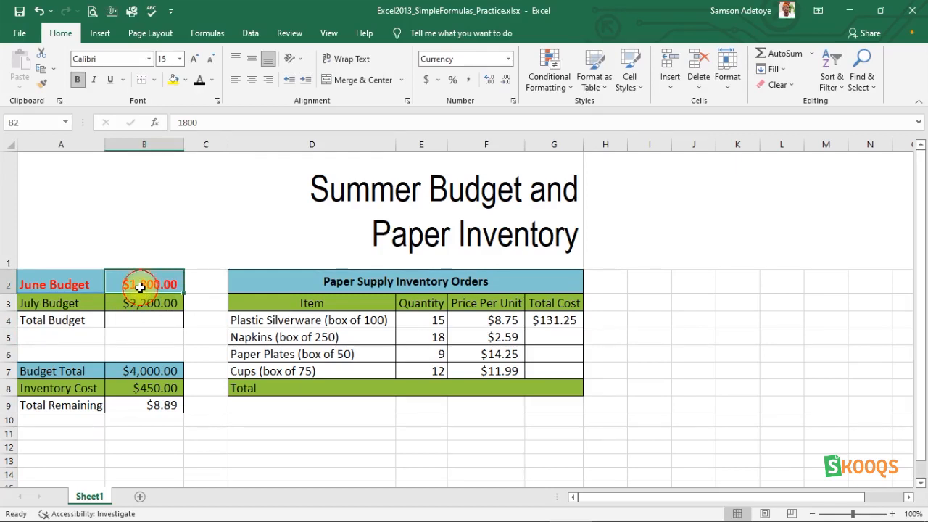
{"action": "double_click", "coordinate": [183, 122]}
{"action": "type", "text": "3000"}
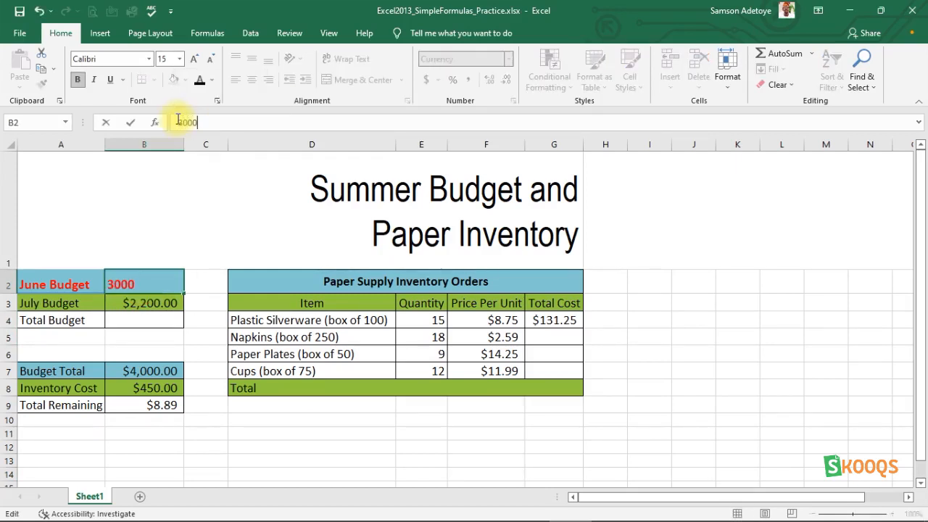
{"action": "key", "text": "Return"}
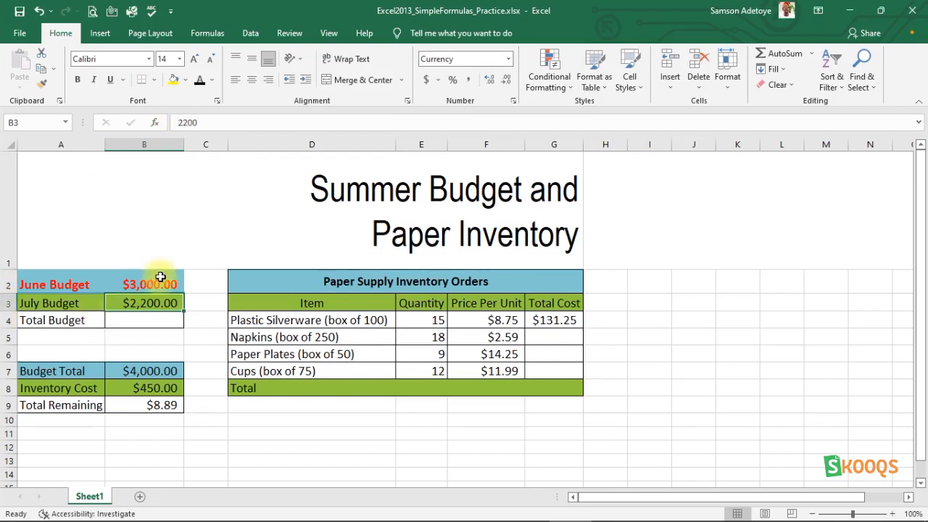
- Enter =B2+B3 in Total Budget B4, now showing $5,200
{"action": "left_click", "coordinate": [148, 323]}
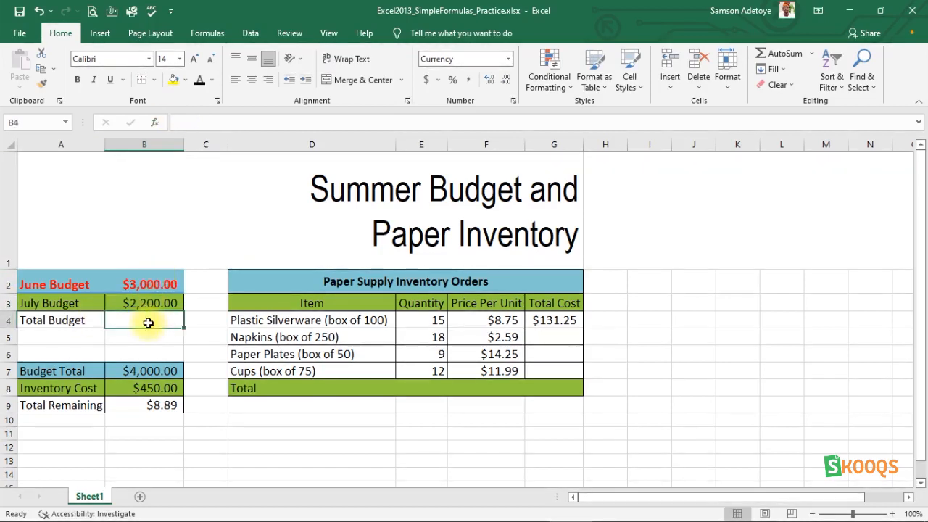
{"action": "type", "text": "B"}
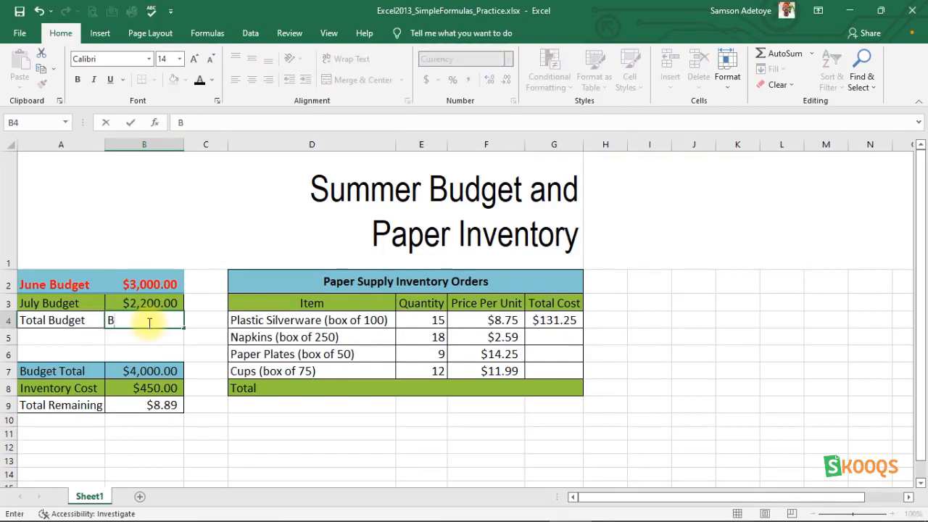
{"action": "key", "text": "BackSpace"}
{"action": "type", "text": "="}
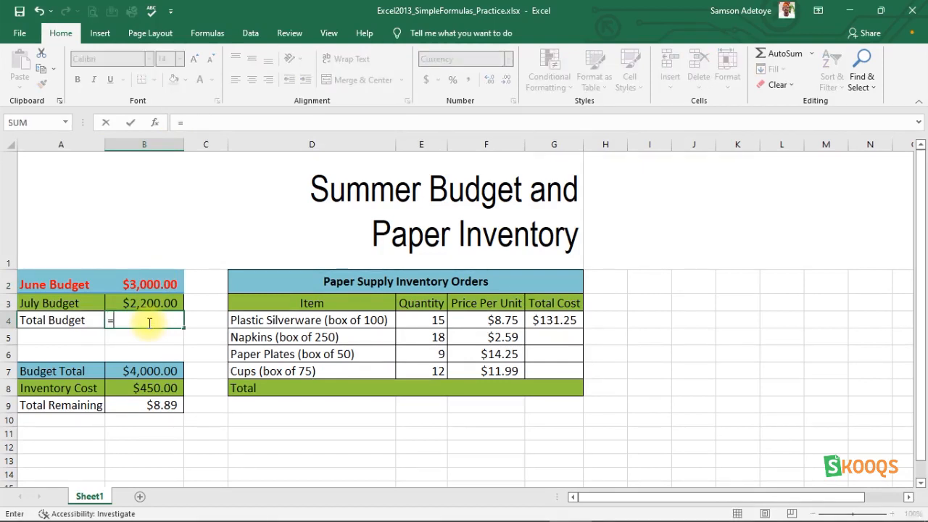
{"action": "type", "text": "B2"}
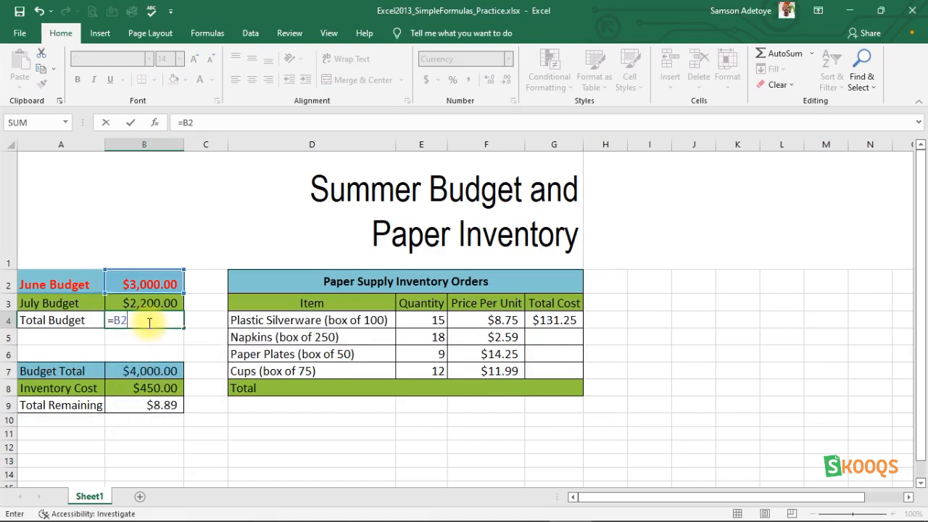
{"action": "type", "text": "="}
{"action": "type", "text": "3"}
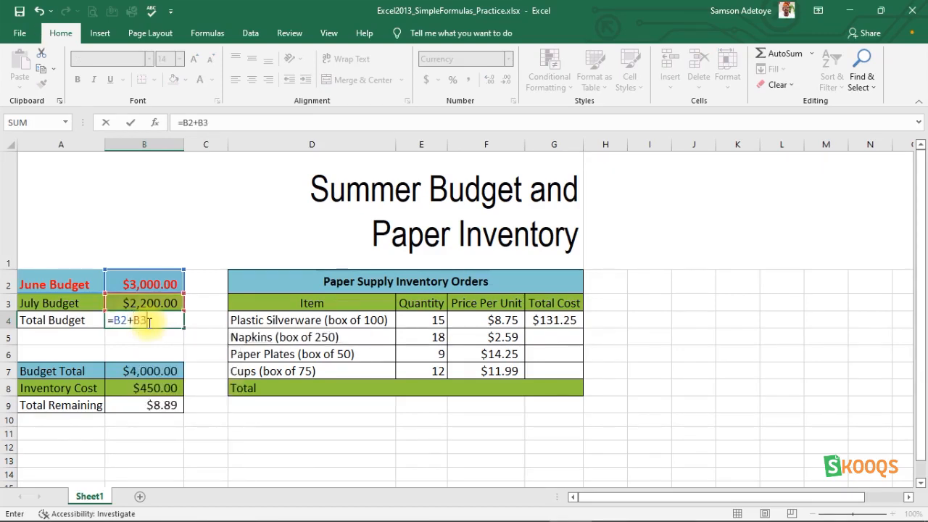
{"action": "key", "text": "Return"}
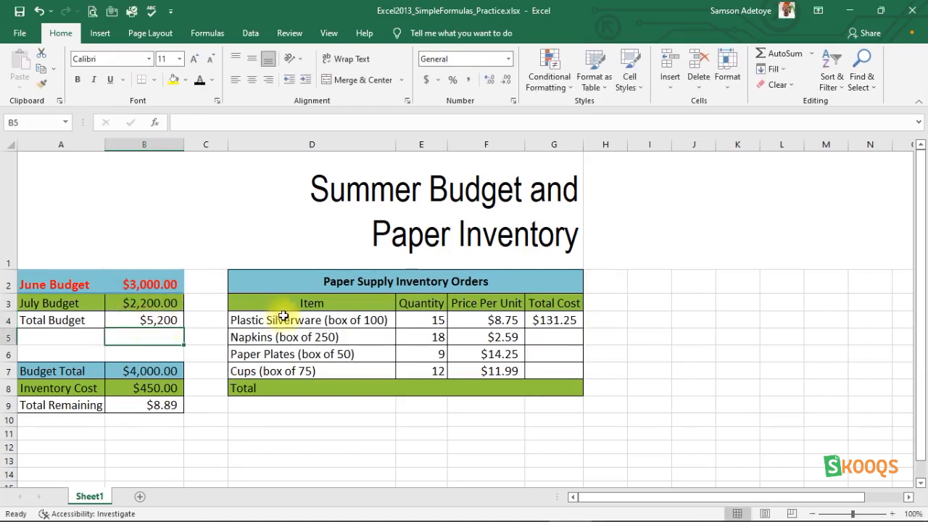
- Change the June Budget in B2 to $4,000
{"action": "left_click", "coordinate": [150, 288]}
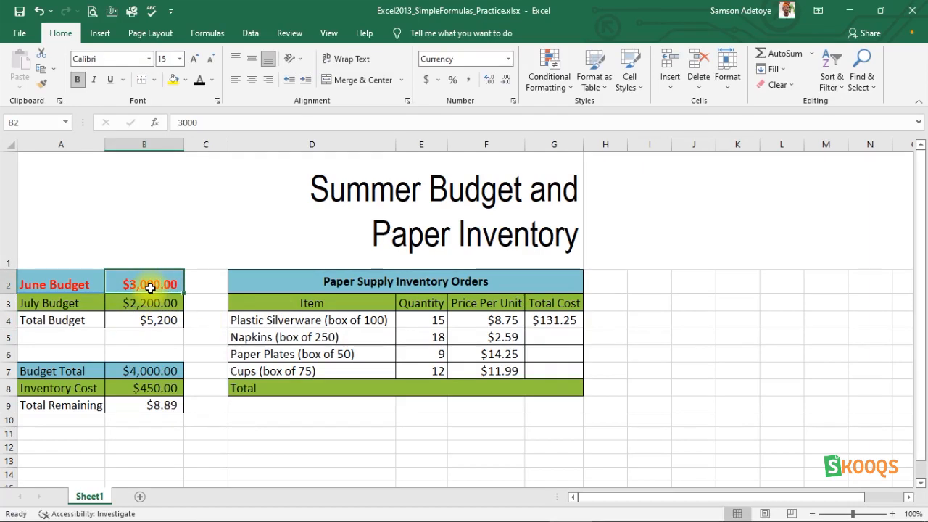
{"action": "type", "text": "4000"}
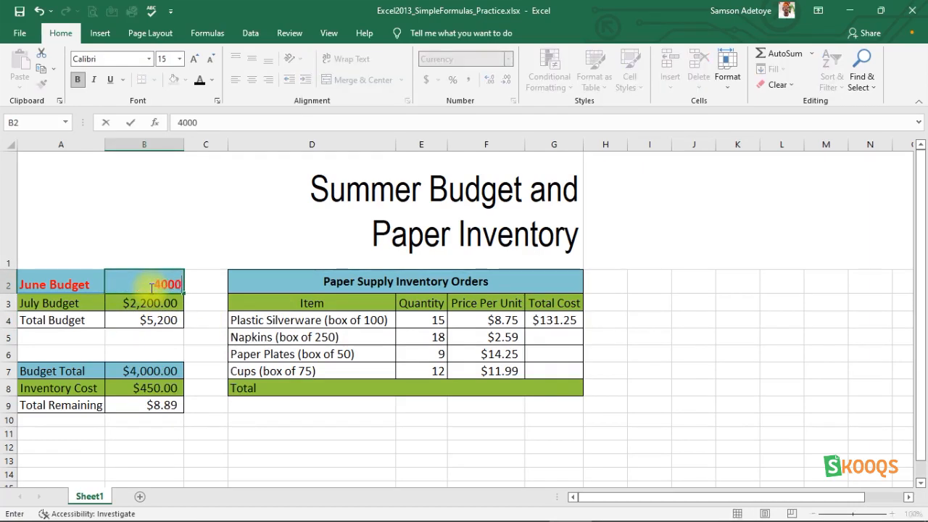
{"action": "key", "text": "Return"}
- Edit the Total Budget formula in B4 to =B2+E5, giving $4,018
{"action": "left_click_drag", "start_coordinate": [150, 288], "coordinate": [150, 320]}
{"action": "double_click", "coordinate": [151, 319]}
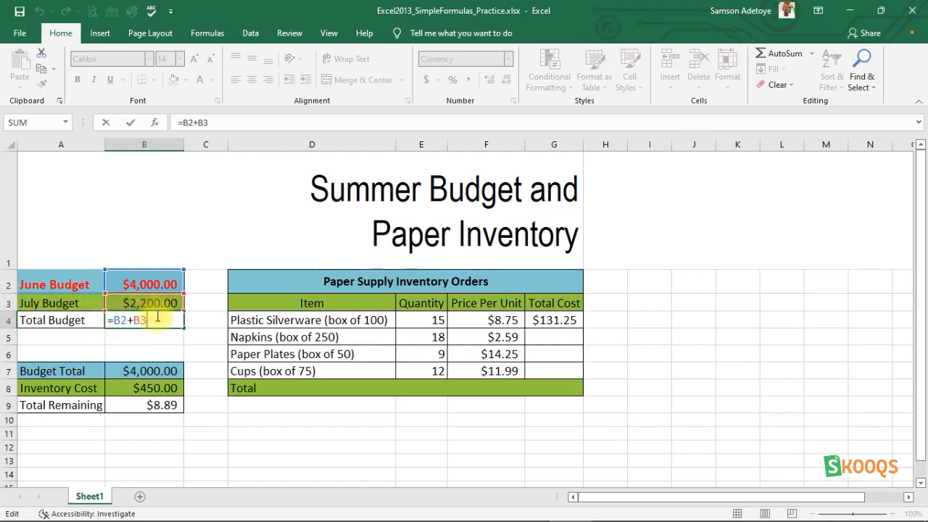
{"action": "key", "text": "BackSpace"}
{"action": "key", "text": "BackSpace"}
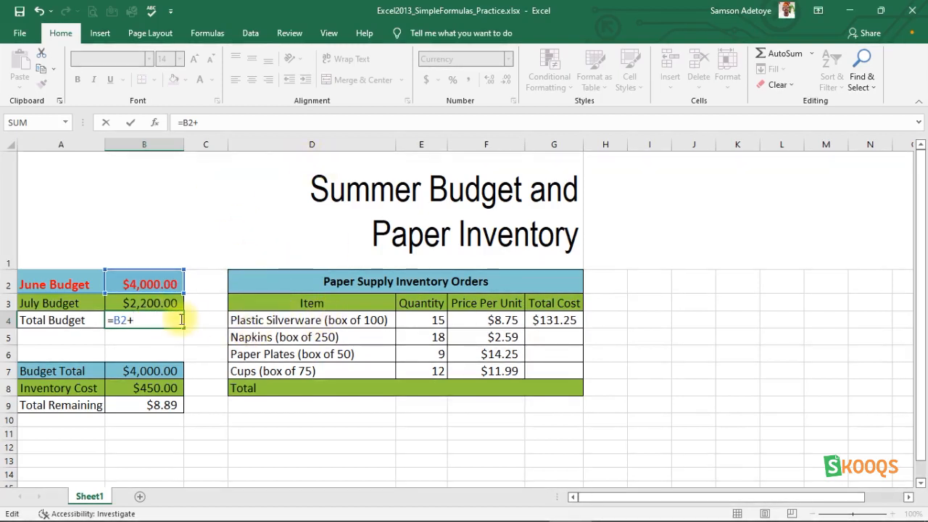
{"action": "type", "text": "D4"}
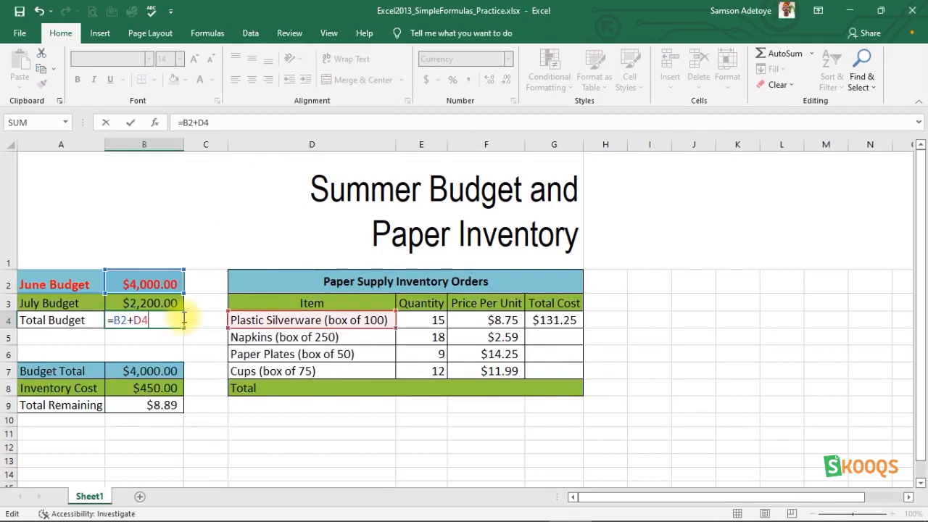
{"action": "key", "text": "BackSpace"}
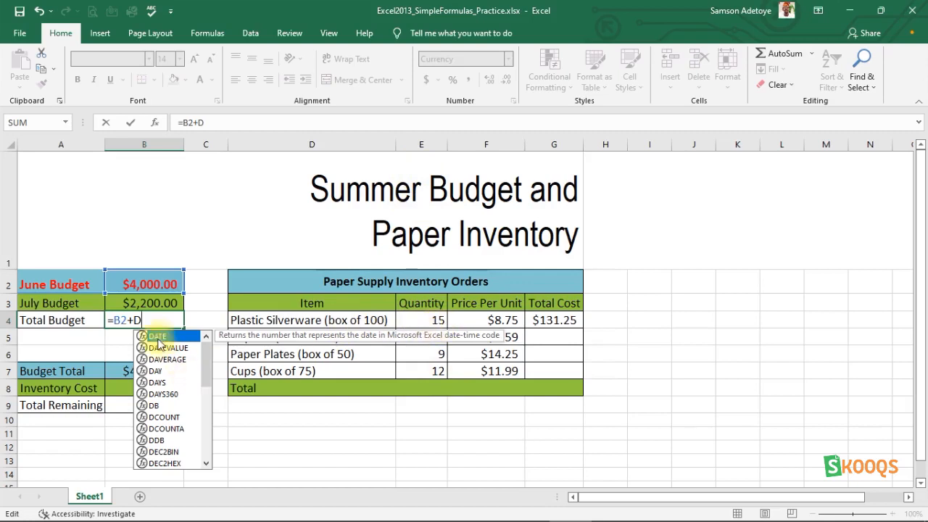
{"action": "key", "text": "BackSpace"}
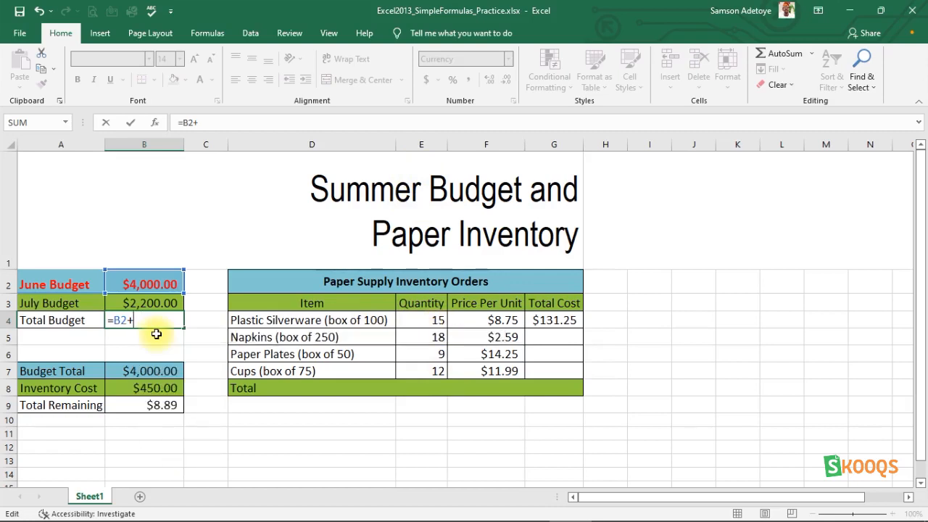
{"action": "type", "text": "E5"}
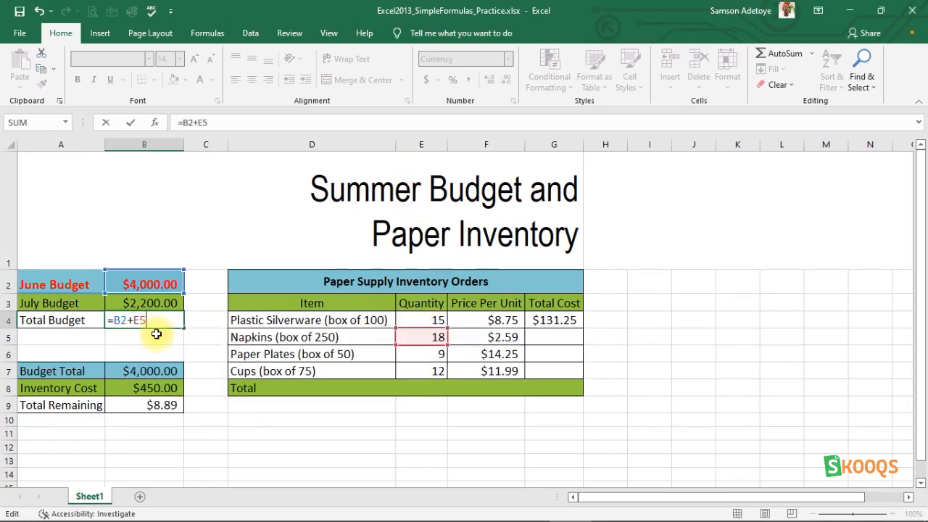
{"action": "key", "text": "Return"}
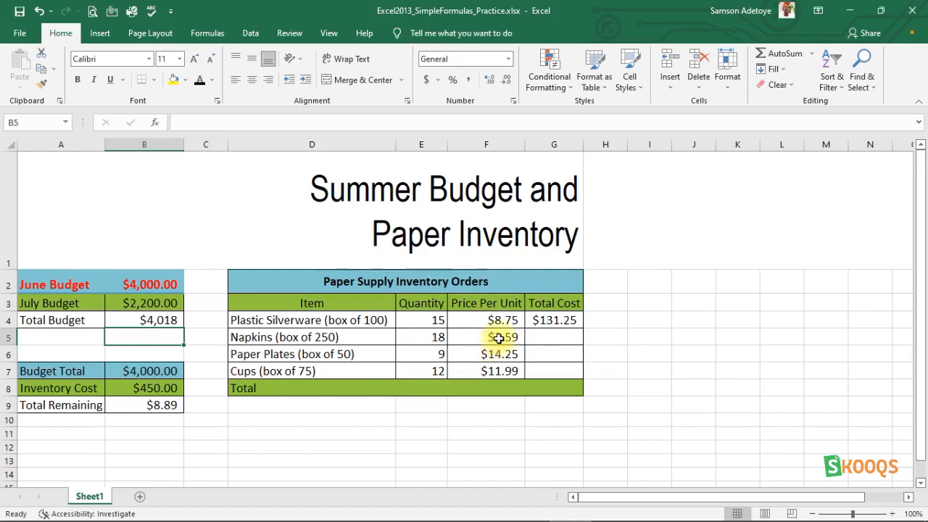
{"action": "left_click", "coordinate": [543, 335]}
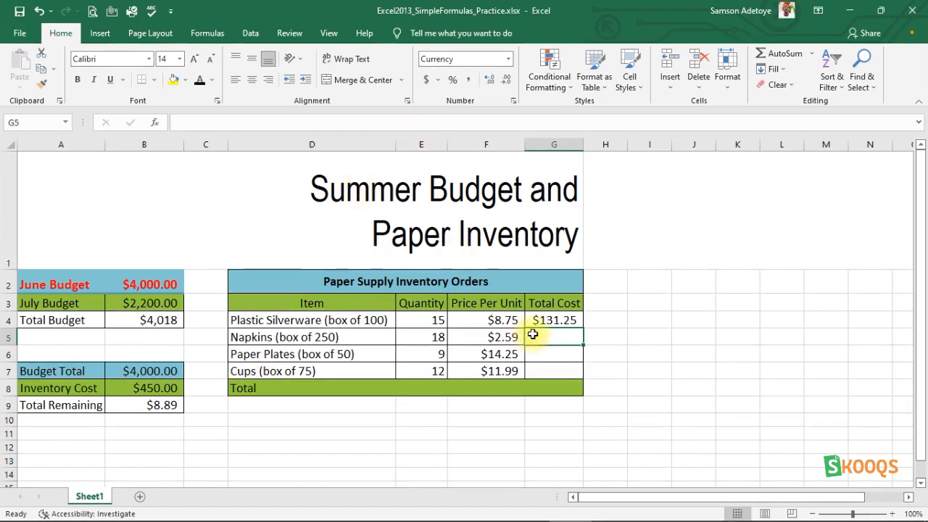
- Enter the quantity-times-price formula =E5*F5 in Napkins Total Cost G5, then undo it
{"action": "type", "text": "="}
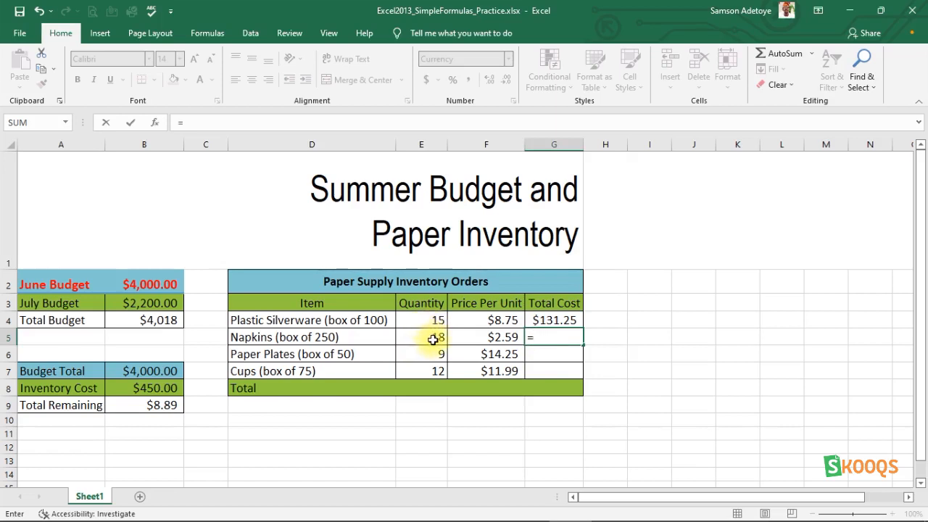
{"action": "type", "text": "5"}
{"action": "type", "text": "E"}
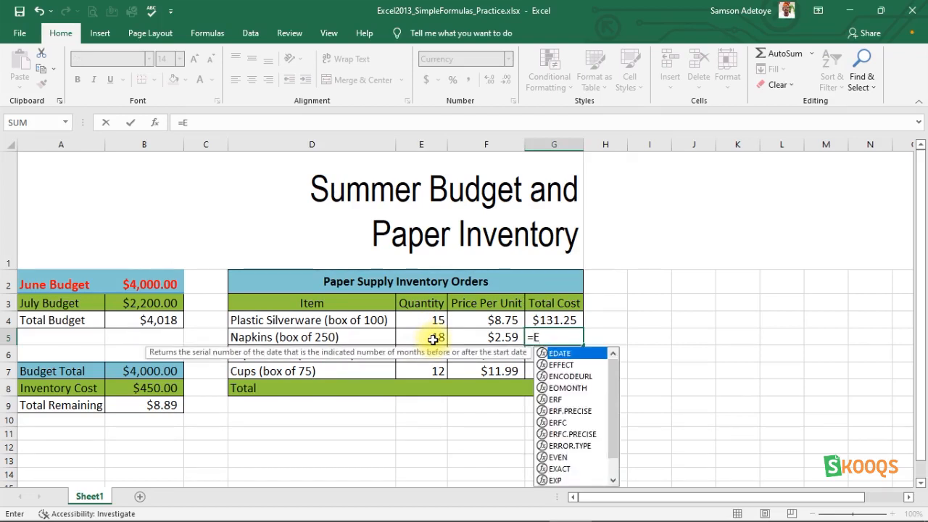
{"action": "type", "text": "5*"}
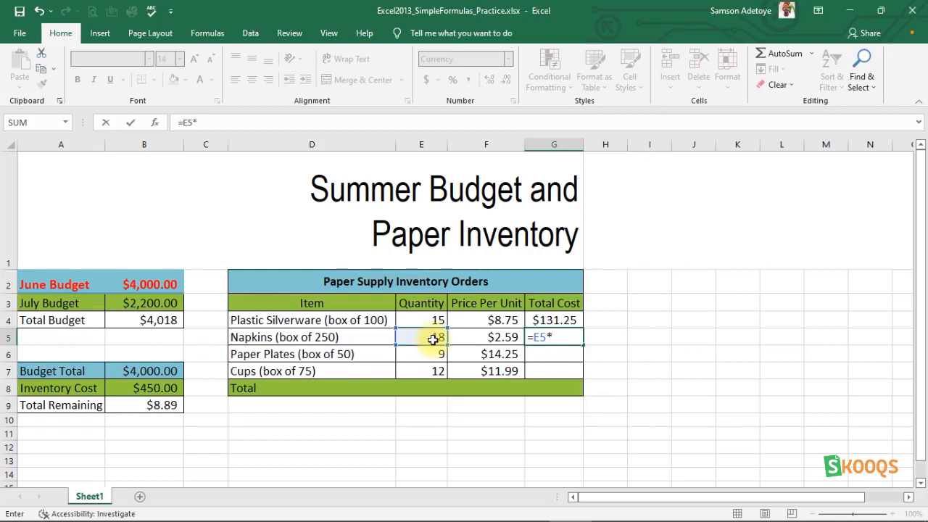
{"action": "left_click", "coordinate": [503, 341]}
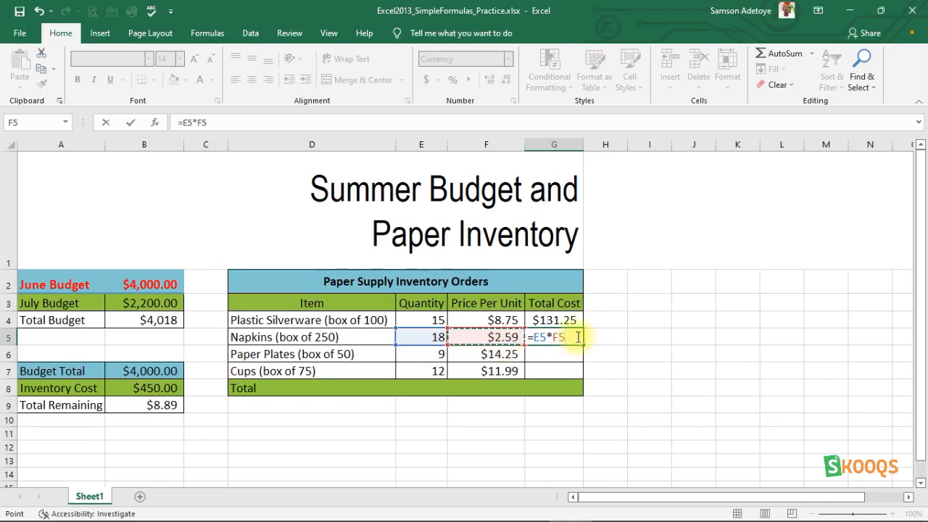
{"action": "key", "text": "Return"}
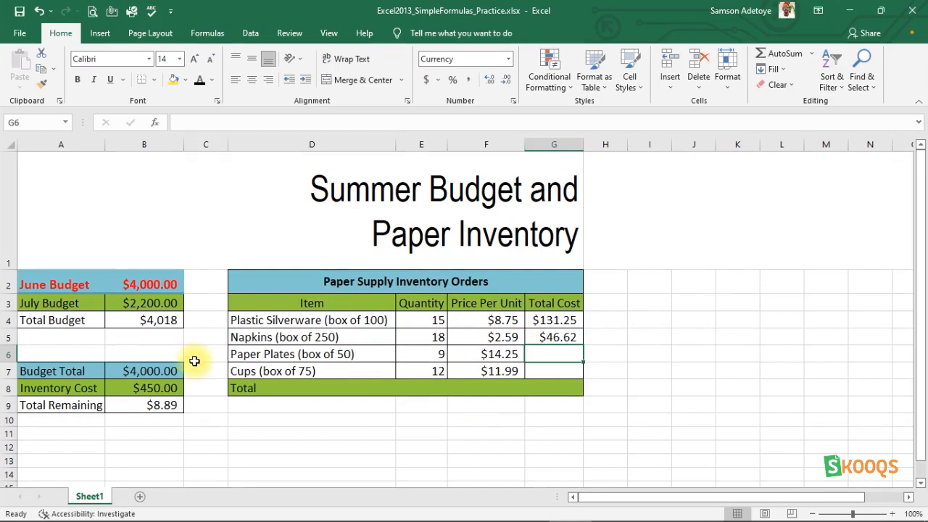
{"action": "key", "text": "ctrl+z"}
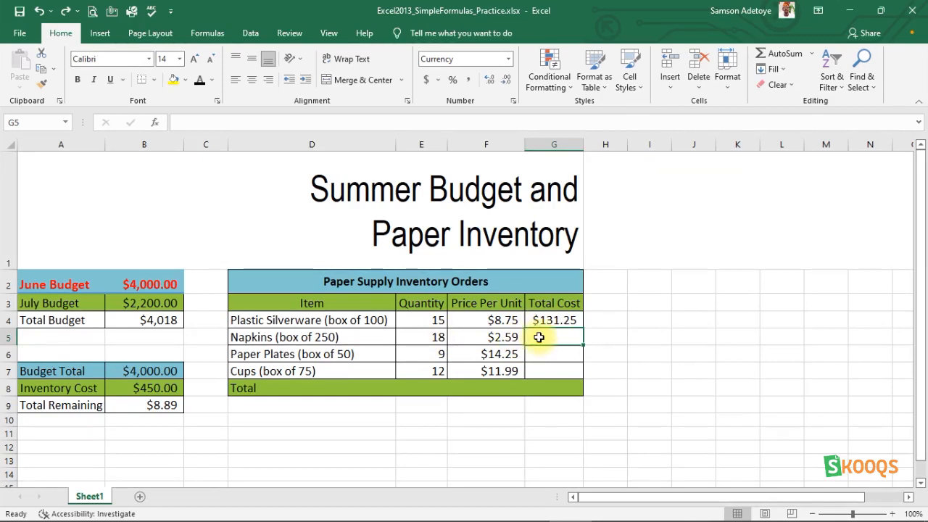
- Re-enter =E5*F5 in the Napkins Total Cost cell G5
{"action": "type", "text": "="}
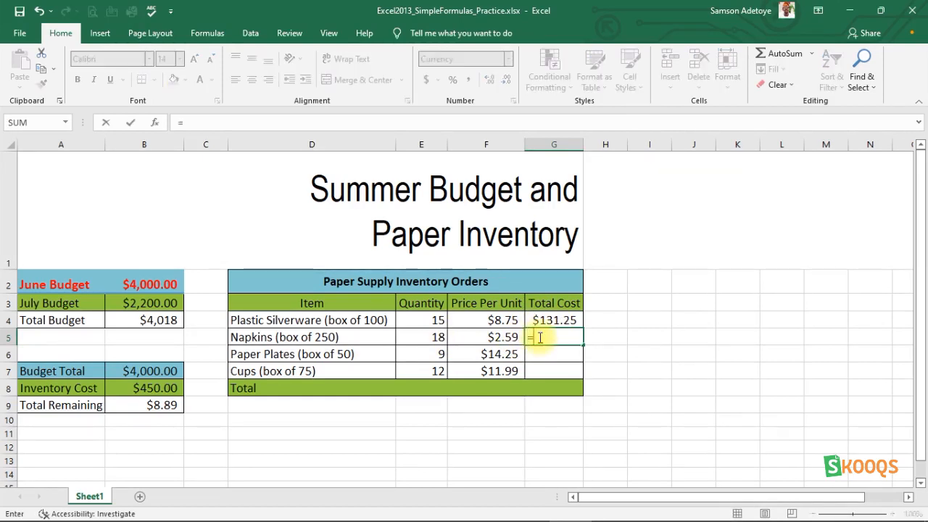
{"action": "left_click", "coordinate": [431, 337]}
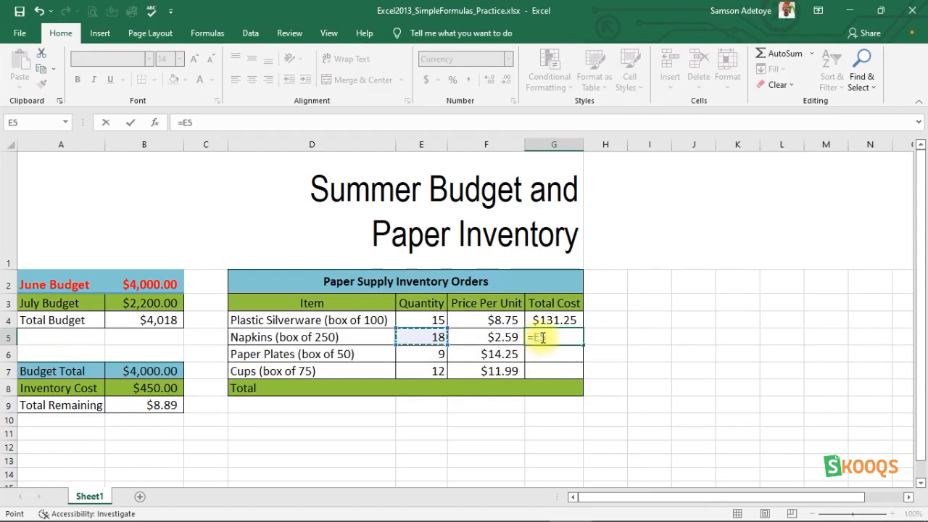
{"action": "left_click", "coordinate": [489, 338], "text": "shift"}
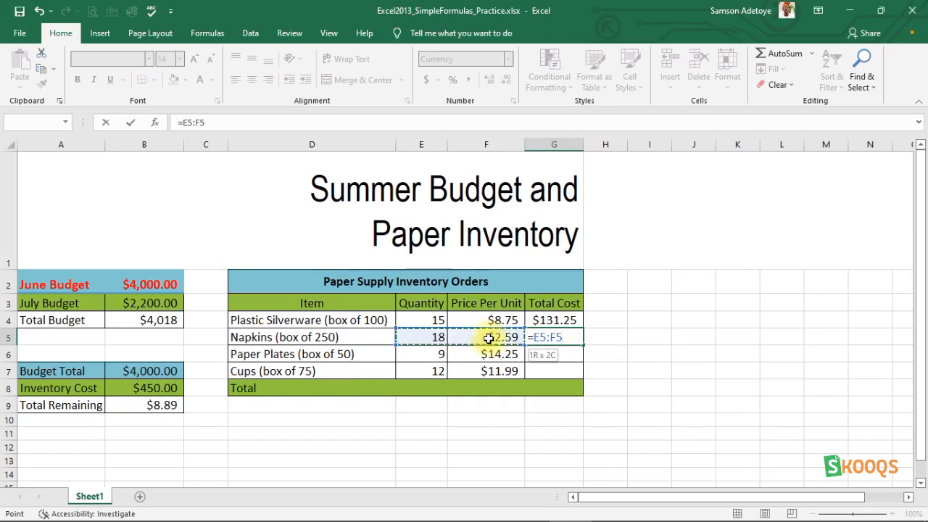
{"action": "key", "text": "BackSpace"}
{"action": "key", "text": "BackSpace"}
{"action": "key", "text": "BackSpace"}
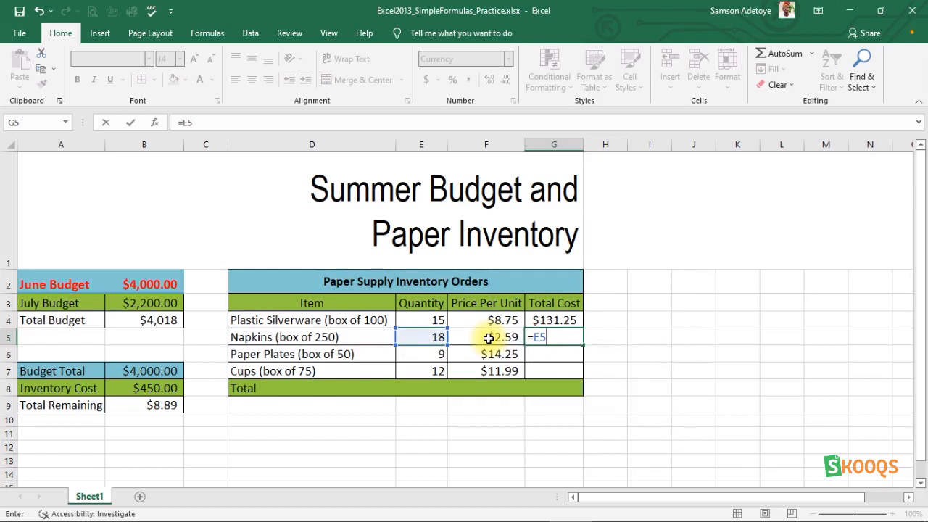
{"action": "type", "text": "*"}
{"action": "left_click", "coordinate": [485, 337]}
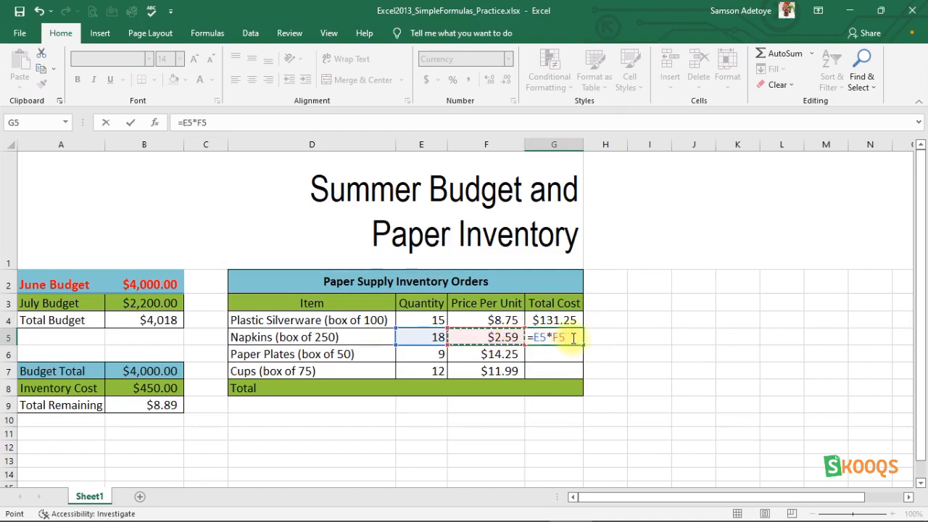
{"action": "key", "text": "Return"}
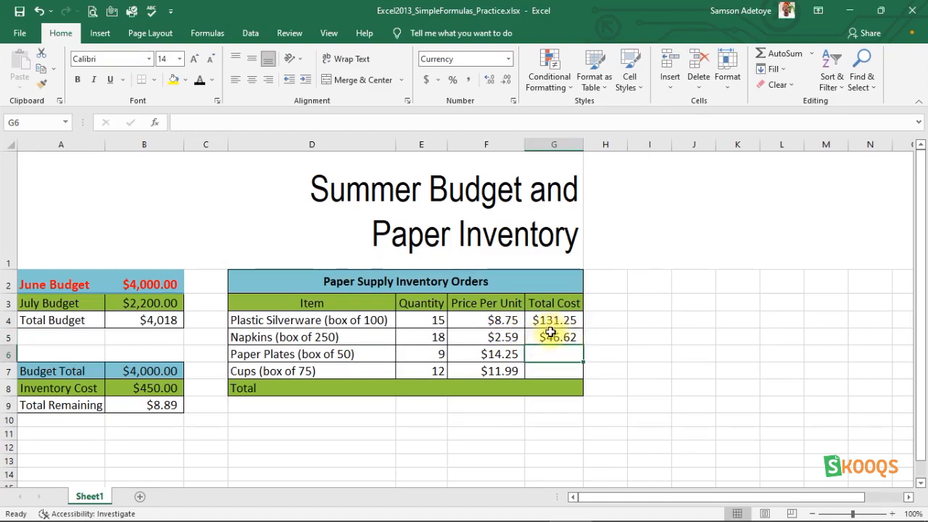
- Clear the Napkins Total Cost cell G5 so it is empty again
{"action": "left_click", "coordinate": [555, 336]}
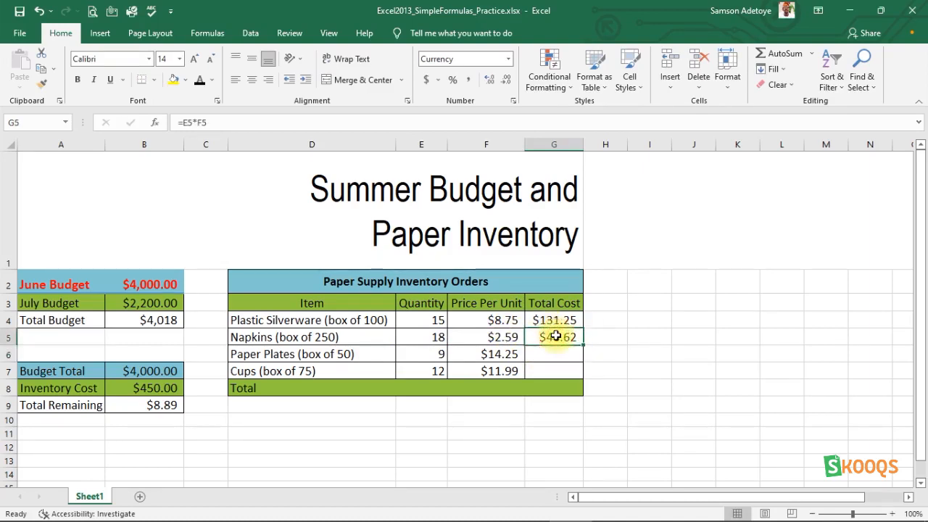
{"action": "key", "text": "Delete"}
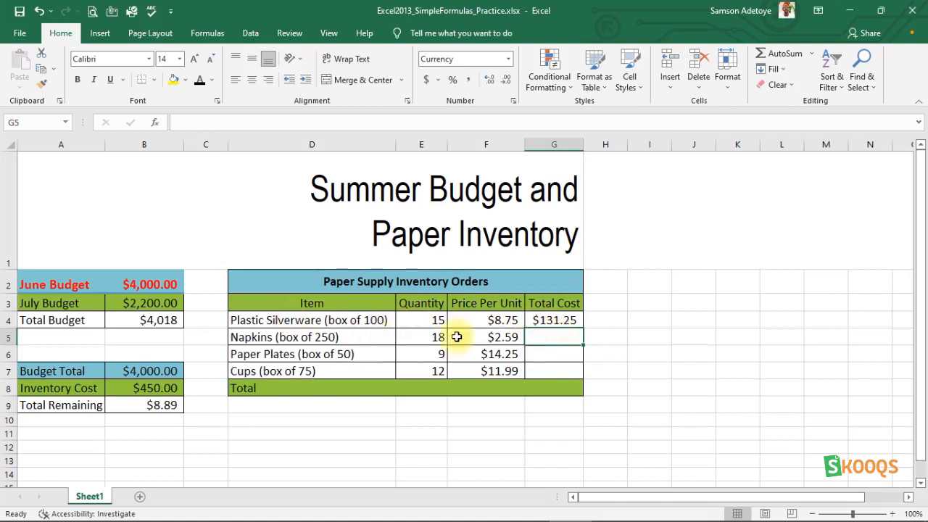
{"action": "left_click", "coordinate": [552, 319]}
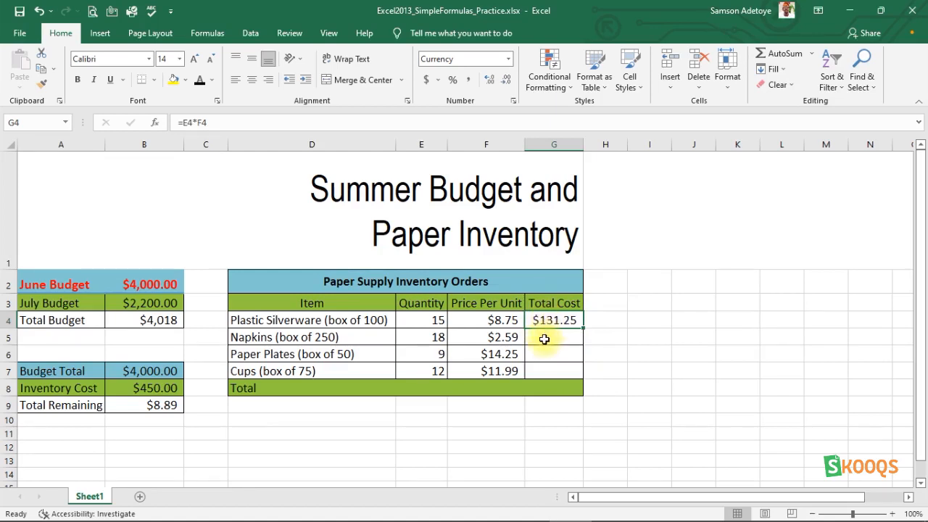
- Fill the G4 Total Cost formula down to G7, giving $46.62, $128.25 and $143.88
{"action": "left_click_drag", "start_coordinate": [584, 327], "coordinate": [580, 375]}
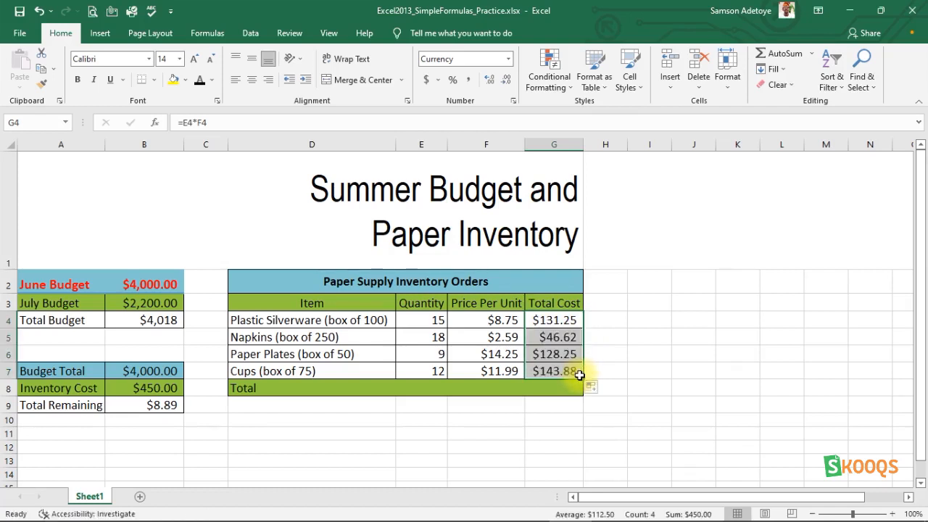
{"action": "left_click", "coordinate": [549, 338]}
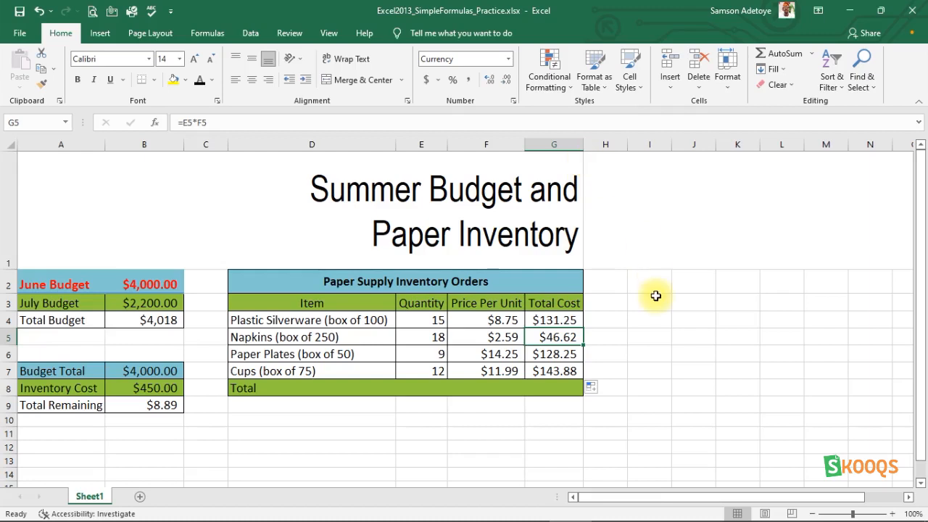
{"action": "scroll", "coordinate": [388, 461], "scroll_direction": "down", "scroll_amount": 3}
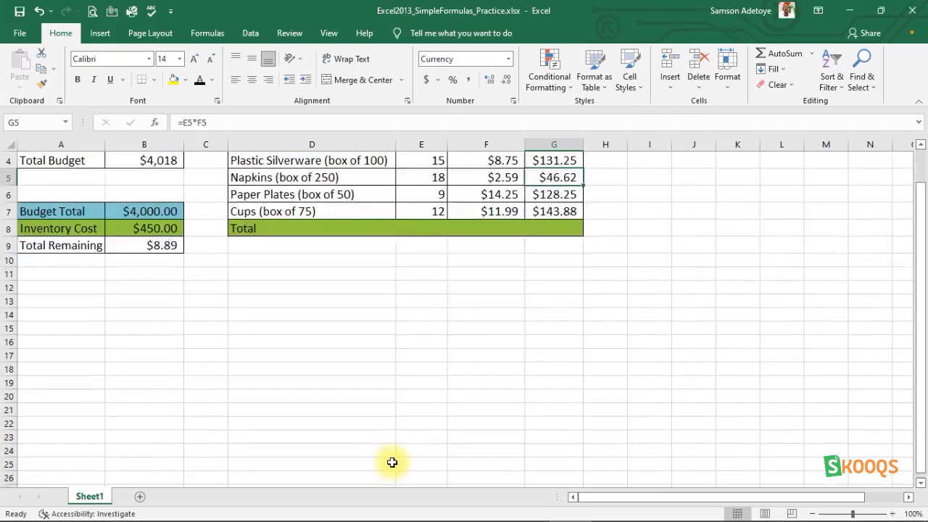
{"action": "scroll", "coordinate": [391, 462], "scroll_direction": "up", "scroll_amount": 2}
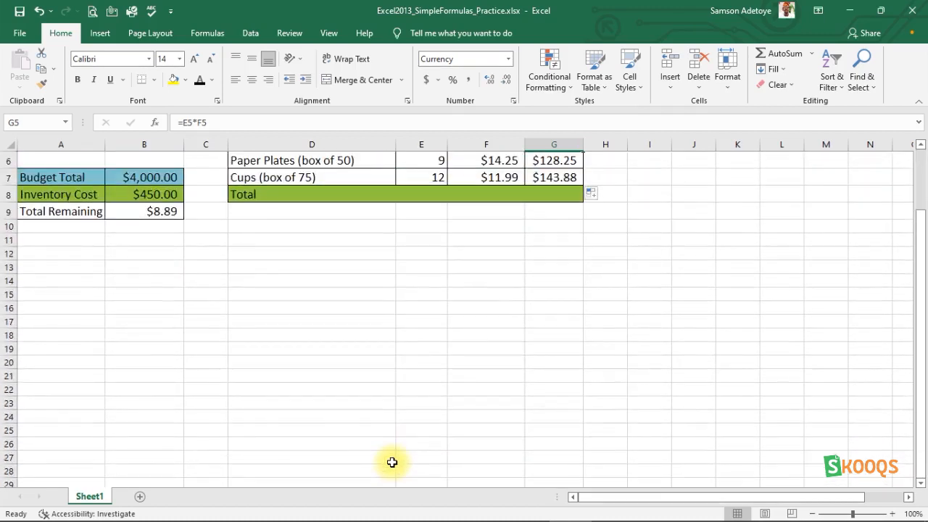
{"action": "scroll", "coordinate": [429, 300], "scroll_direction": "up", "scroll_amount": 2}
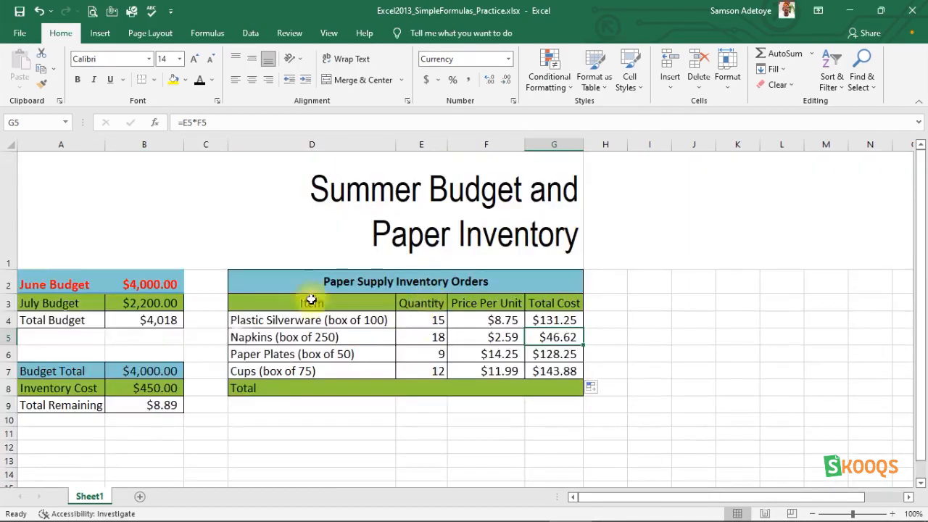